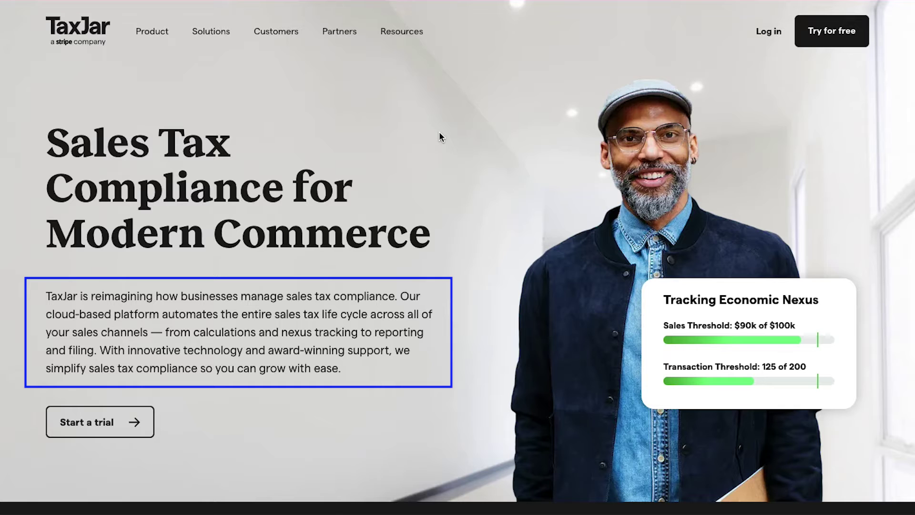
# Scroll down the homepage and step through the customer logos, from Wild Alaskan Company to SHEIN
pyautogui.scroll(-6, 439, 134)
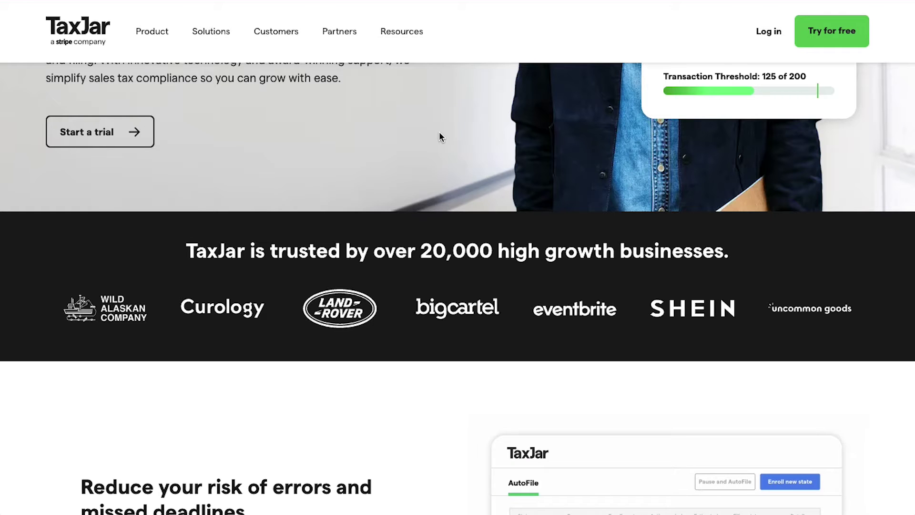
pyautogui.press('Tab')
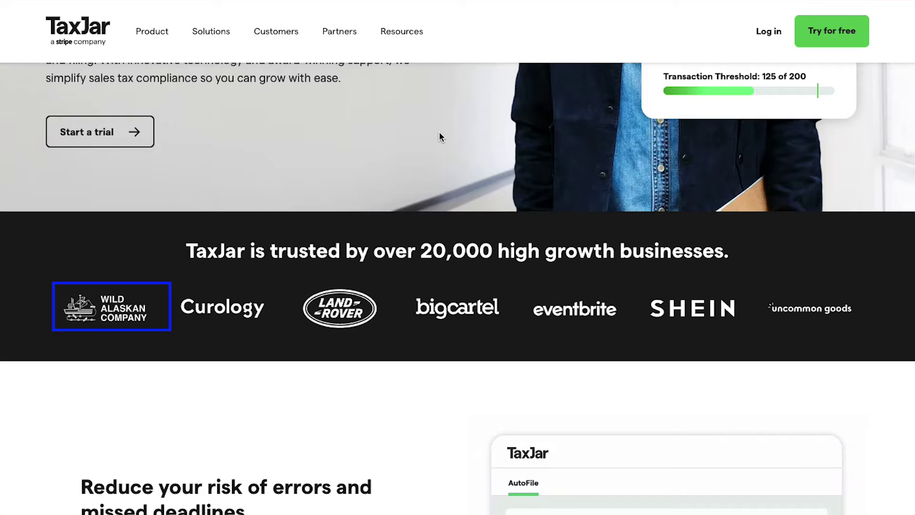
pyautogui.press('Tab')
pyautogui.press('Tab')
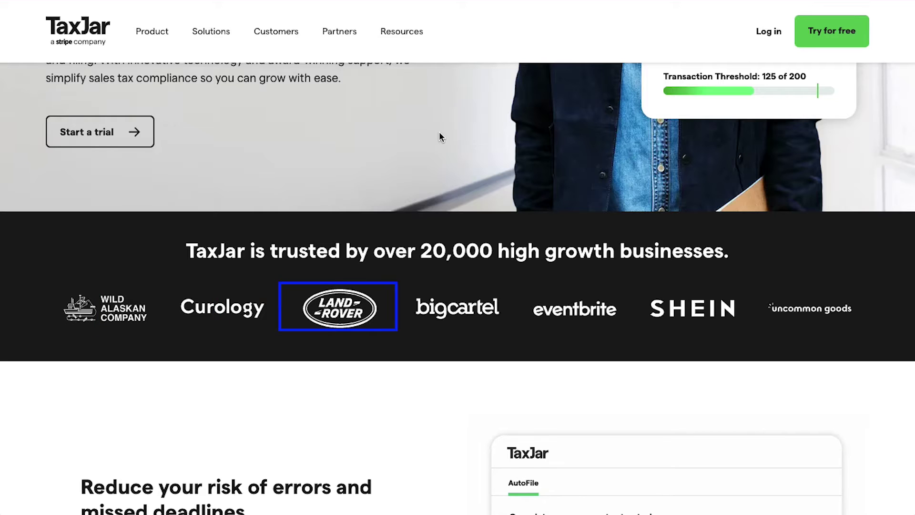
pyautogui.press('Tab')
pyautogui.press('Tab')
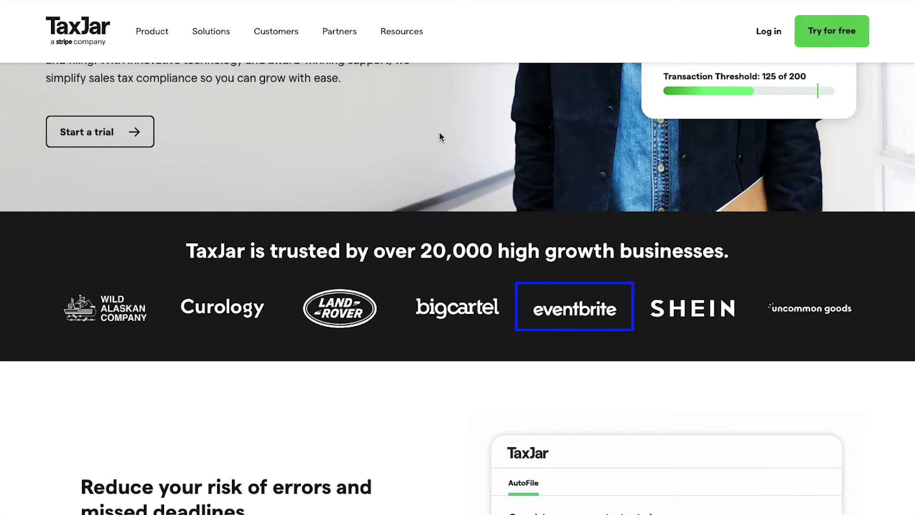
pyautogui.press('Tab')
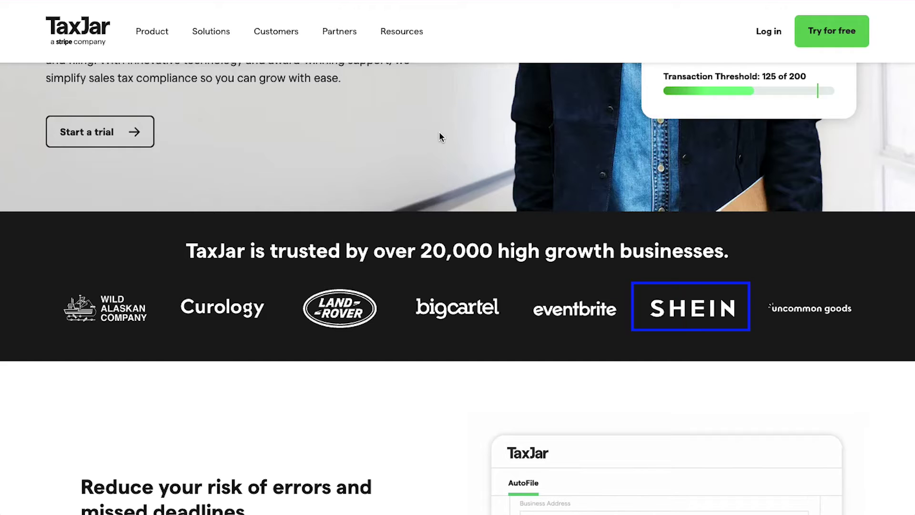
pyautogui.press('Tab')
pyautogui.press('Tab')
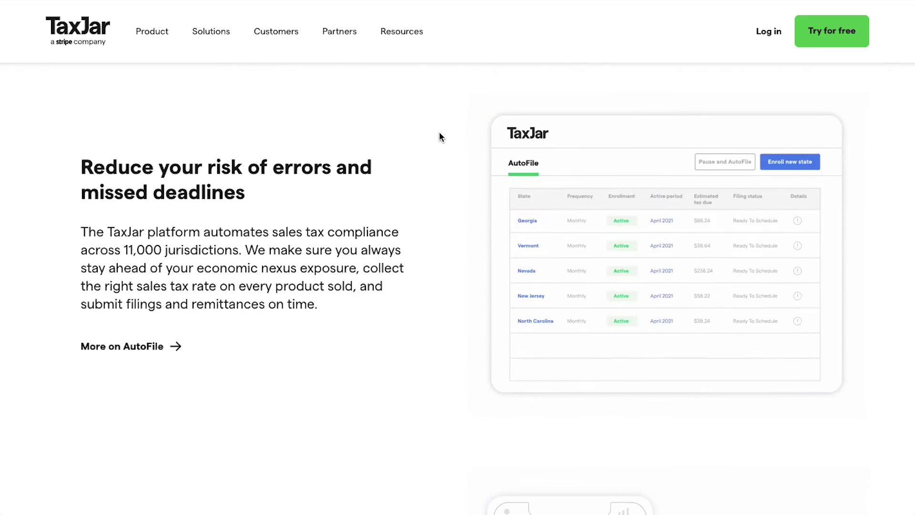
# Move on through the Reduce your risk of errors, Sell across more channels, integrations and Get support sections
pyautogui.press('Tab')
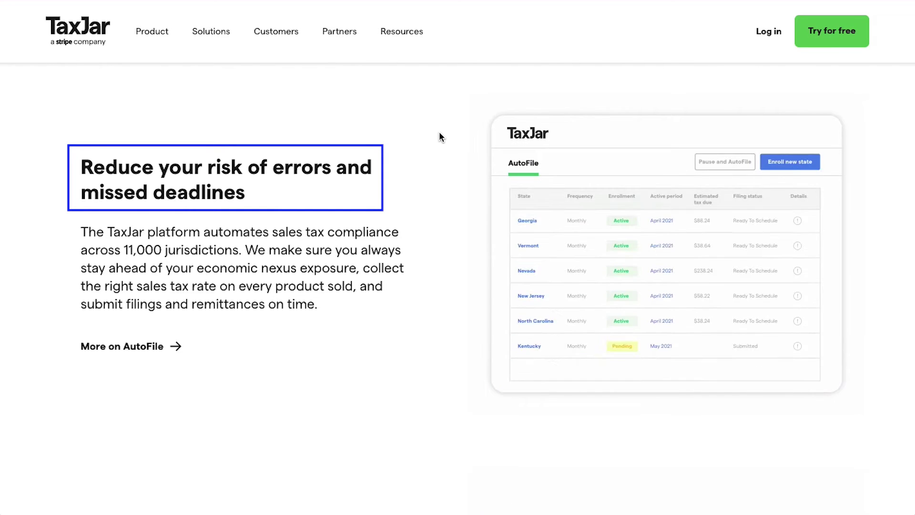
pyautogui.press('Tab')
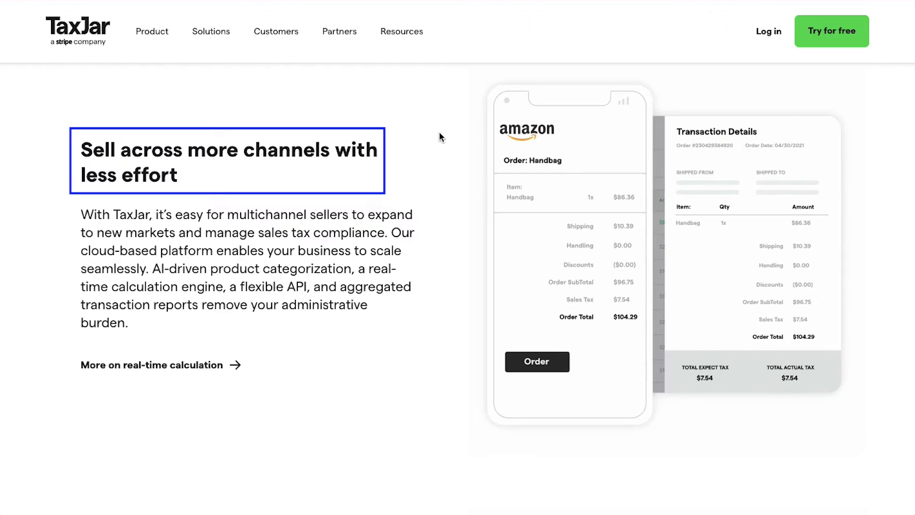
pyautogui.scroll(-2, 439, 131)
pyautogui.press('Tab')
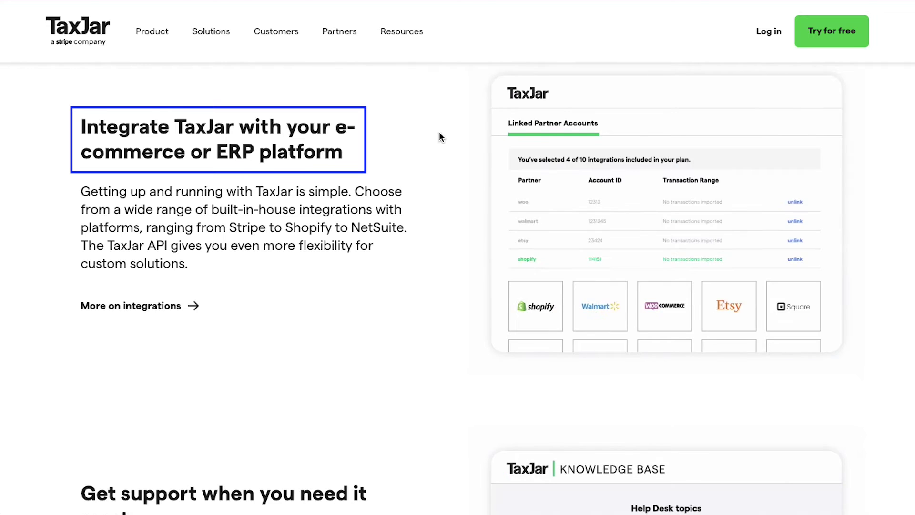
pyautogui.press('Tab')
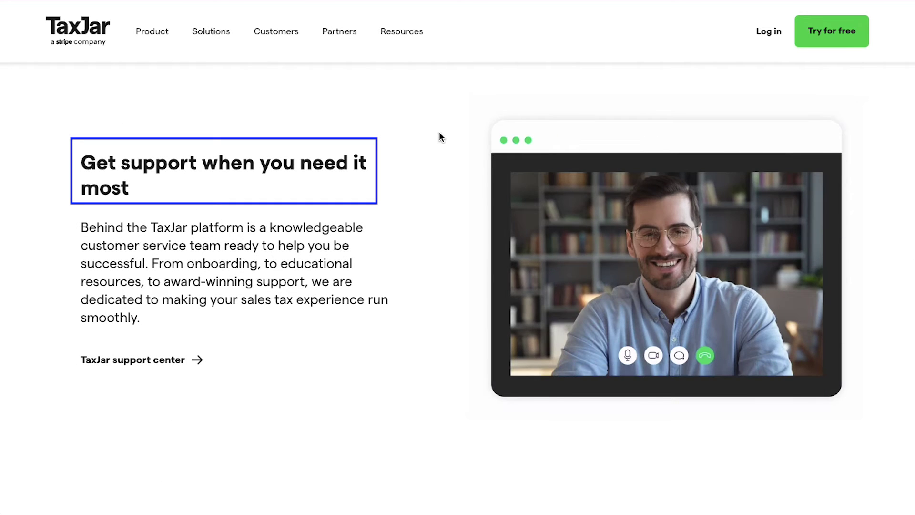
pyautogui.scroll(-5, 439, 137)
# Scroll to the Calculate / Report / File & Remit overview, focus Calculate, then show the product menu
pyautogui.scroll(-3, 439, 137)
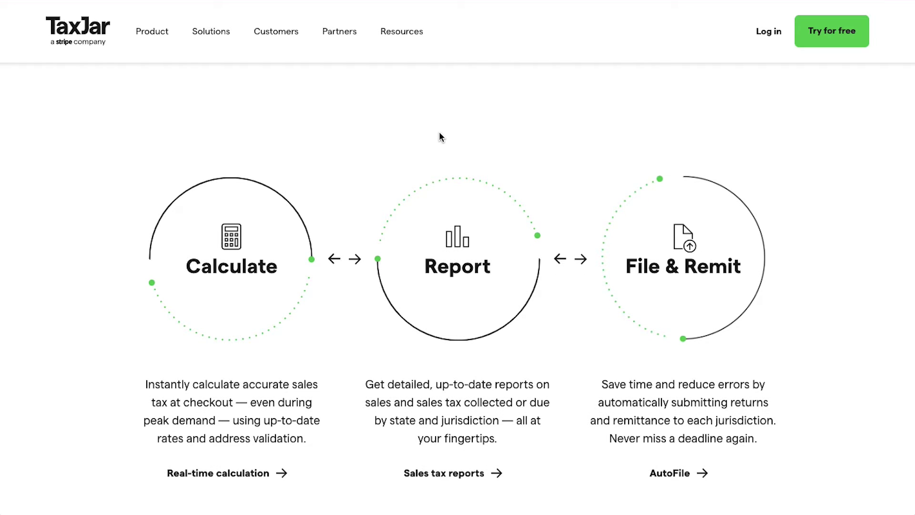
pyautogui.press('Tab')
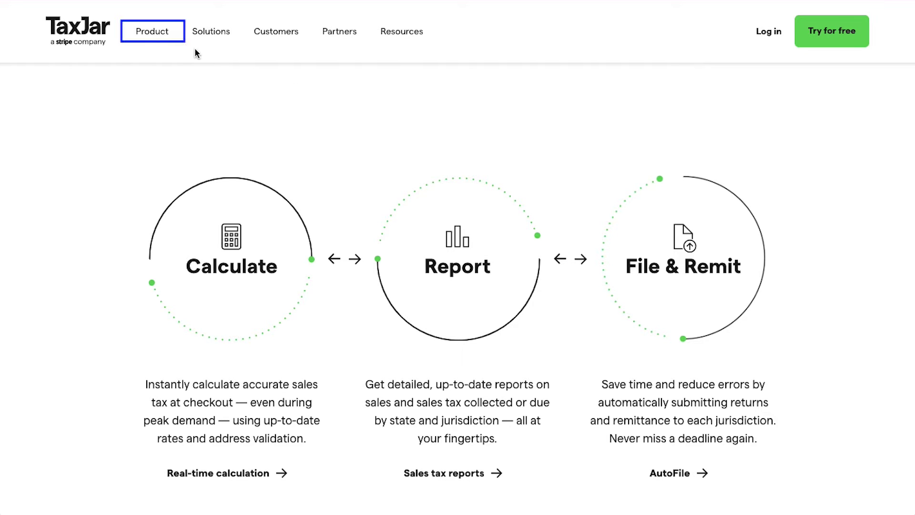
pyautogui.click(160, 33)
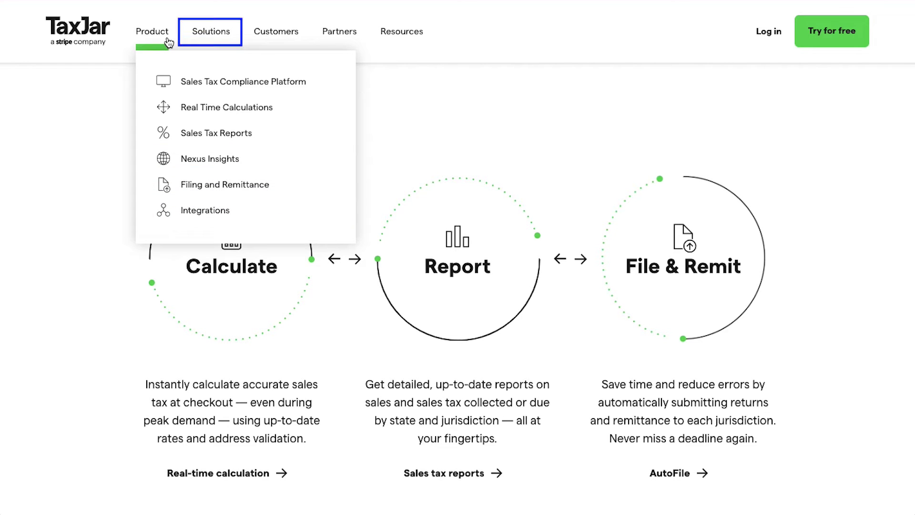
pyautogui.moveTo(208, 42)
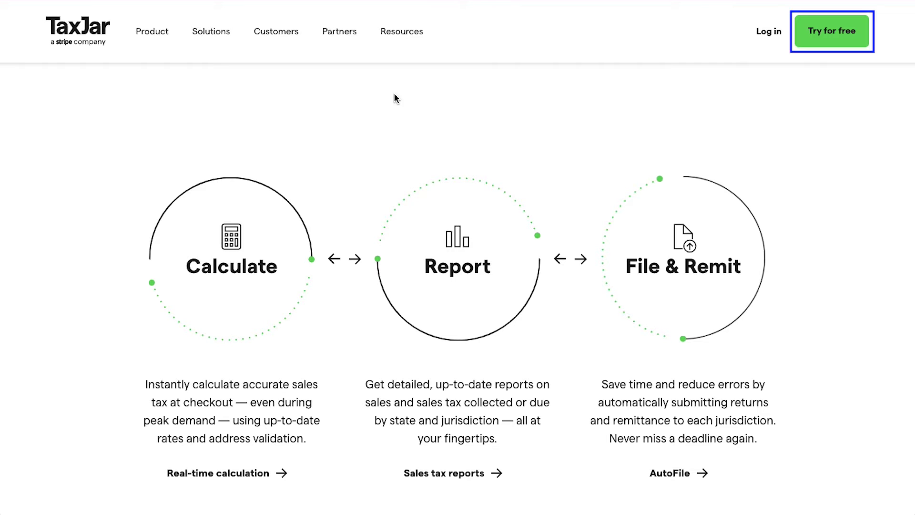
pyautogui.click(815, 42)
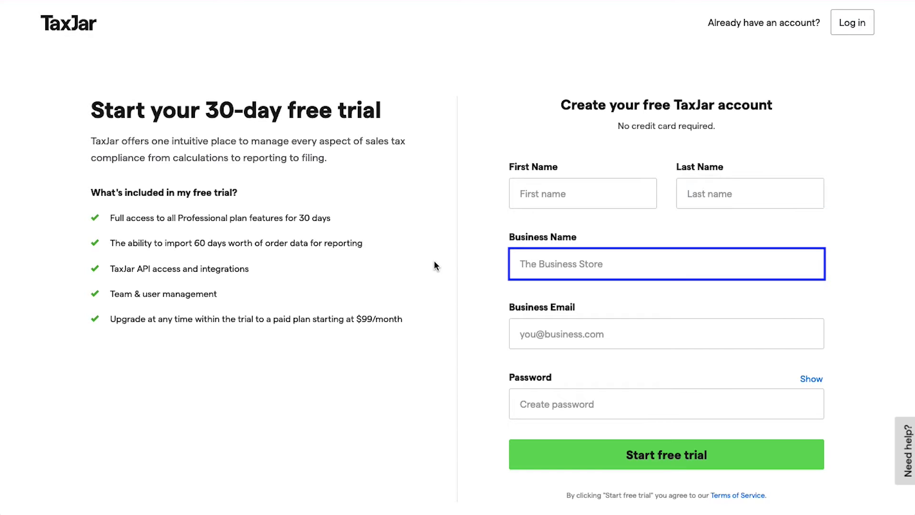
# Complete the business email and password fields and submit the free-trial sign-up form
pyautogui.press('Tab')
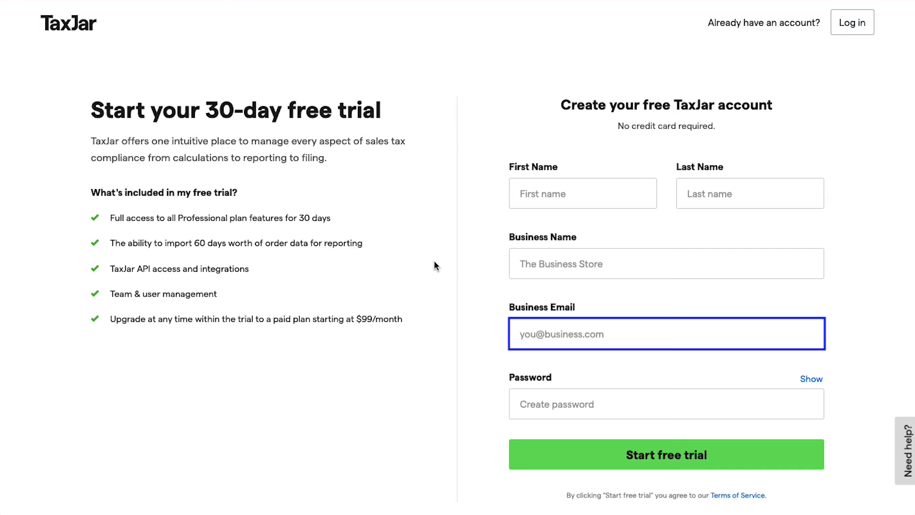
pyautogui.press('Tab')
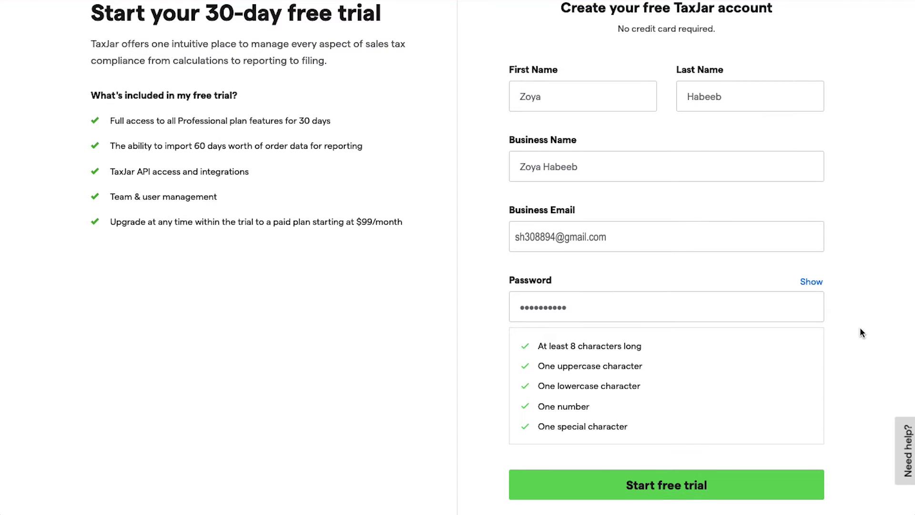
pyautogui.press('Tab')
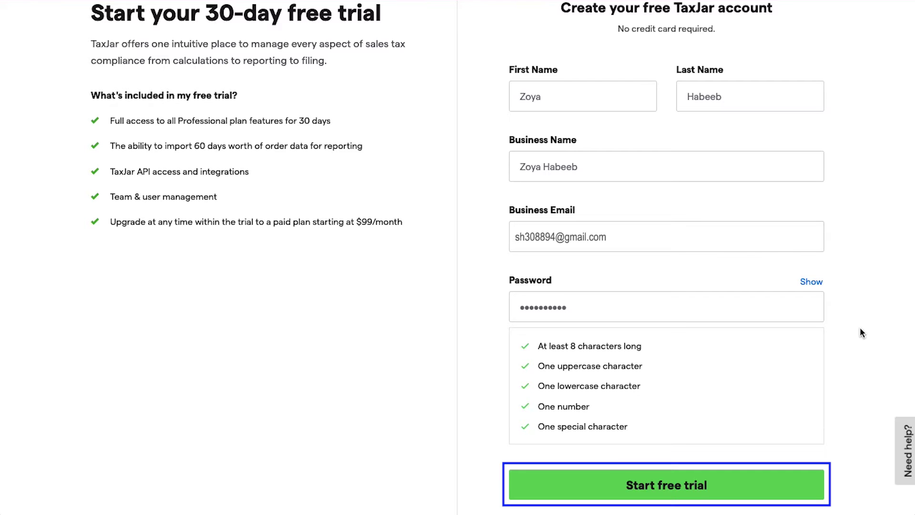
pyautogui.click(815, 485)
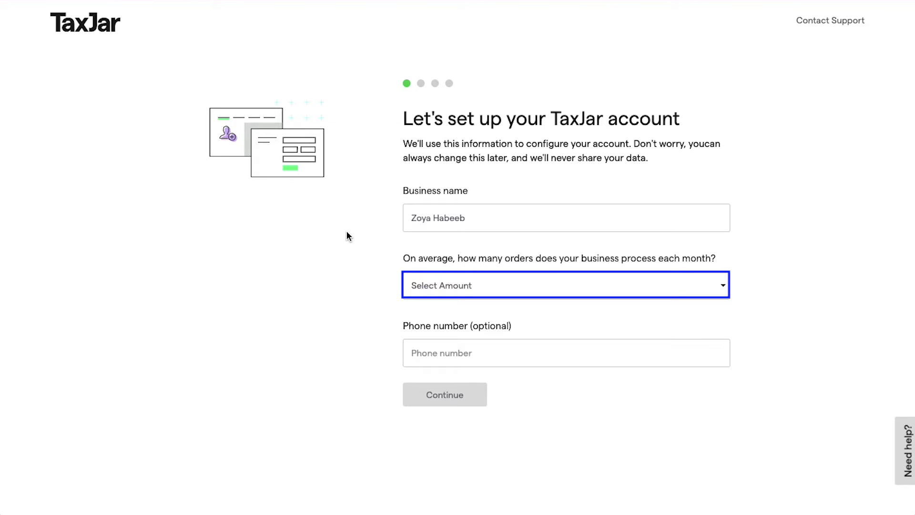
# Set monthly order volume to 'Between 0 and 200' and continue
pyautogui.click(413, 285)
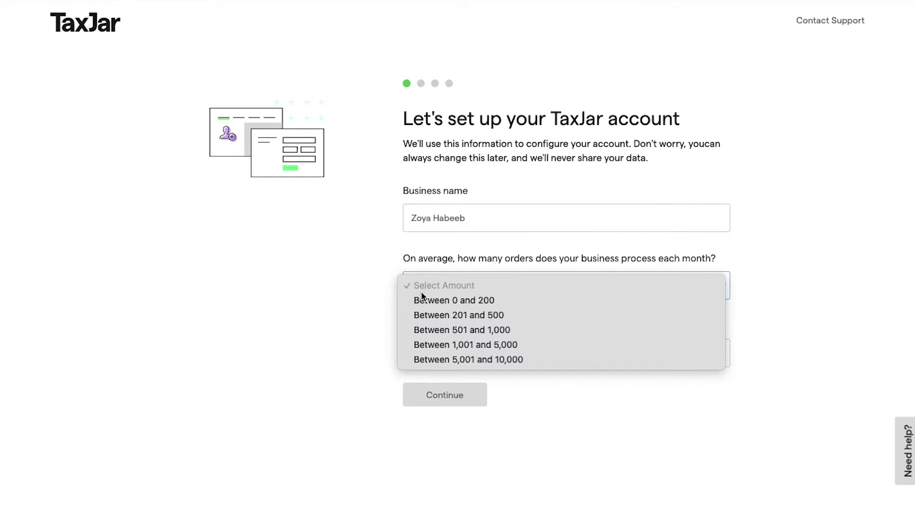
pyautogui.click(425, 299)
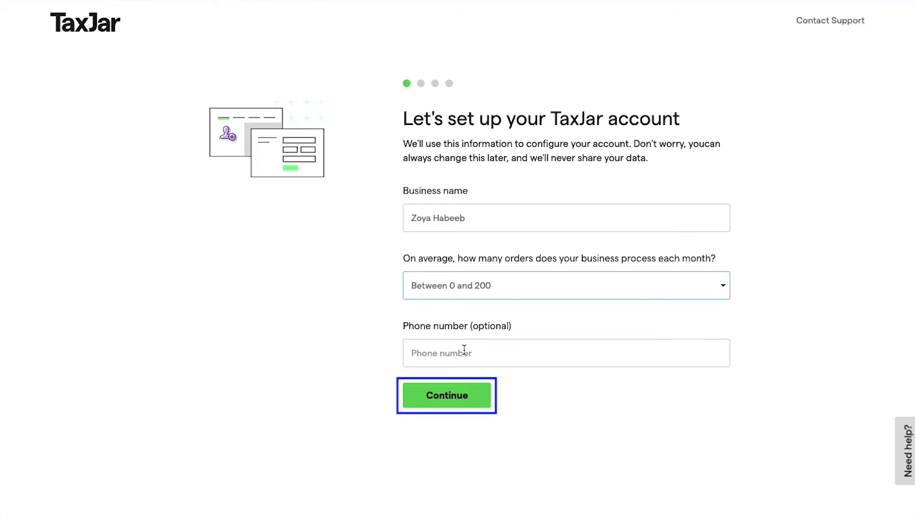
pyautogui.click(480, 391)
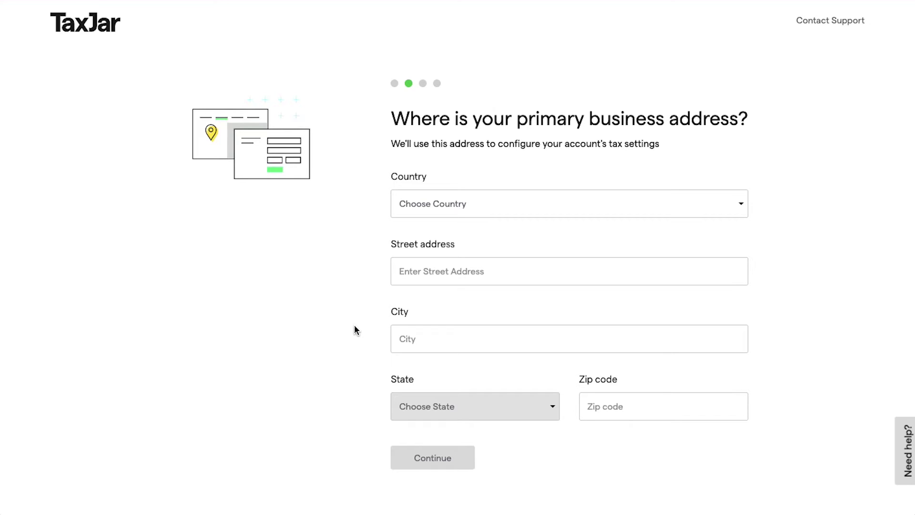
# Enter the business country, street address, city, state and zip code, then continue
pyautogui.press('Tab')
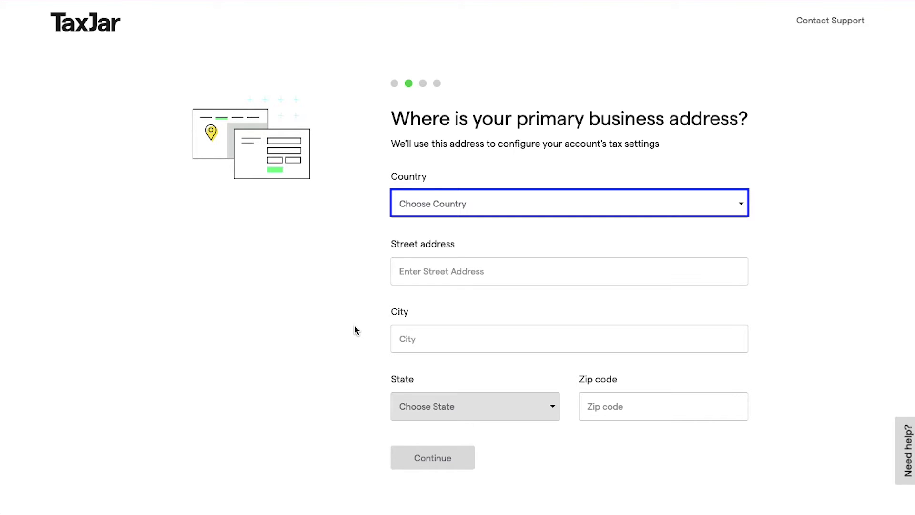
pyautogui.press('Tab')
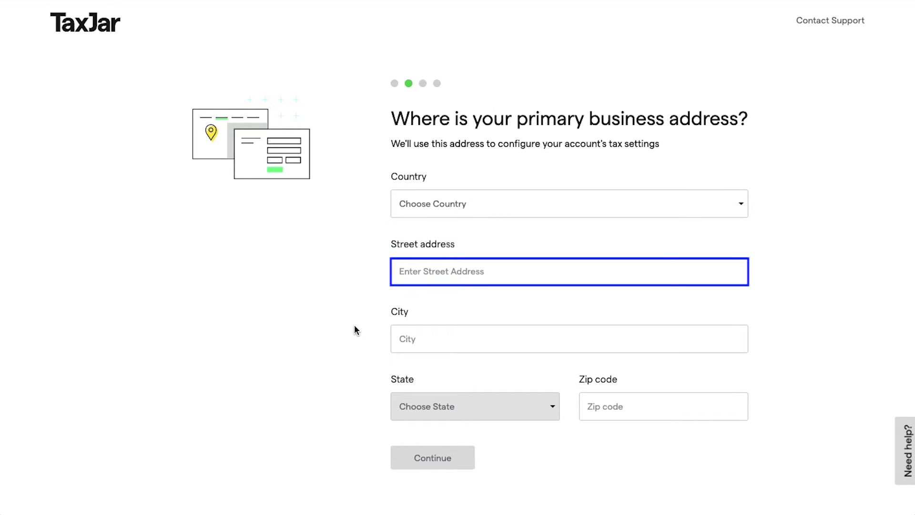
pyautogui.press('Tab')
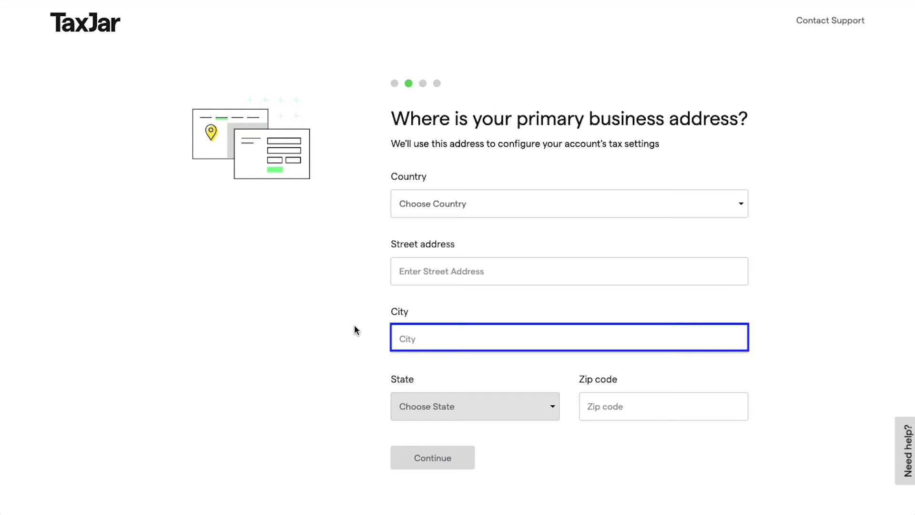
pyautogui.press('Tab')
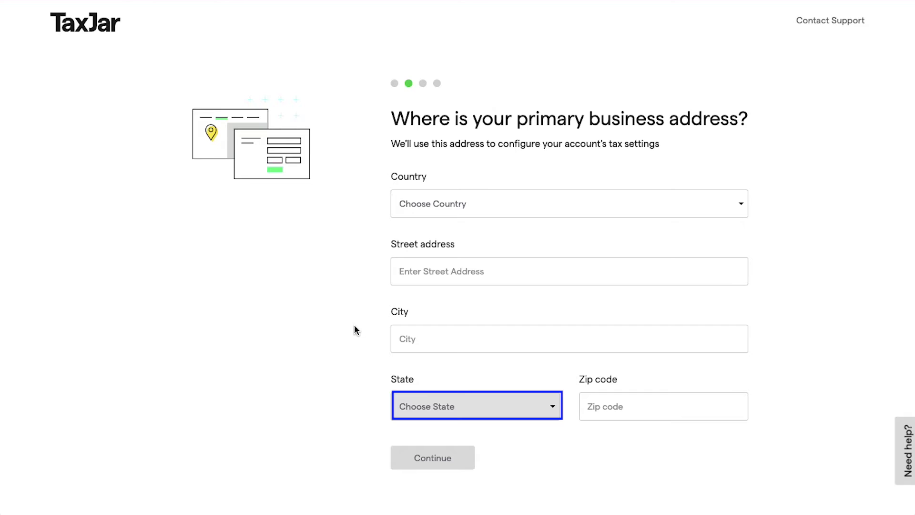
pyautogui.press('Tab')
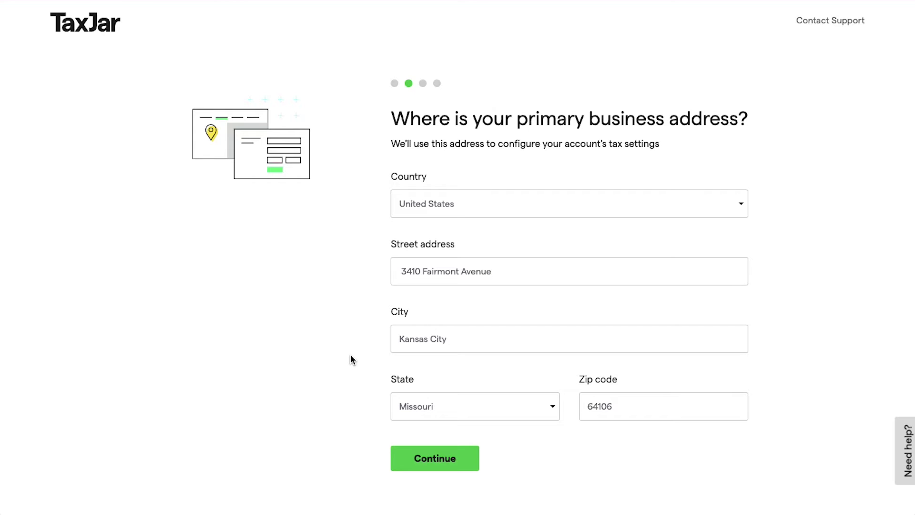
pyautogui.press('Tab')
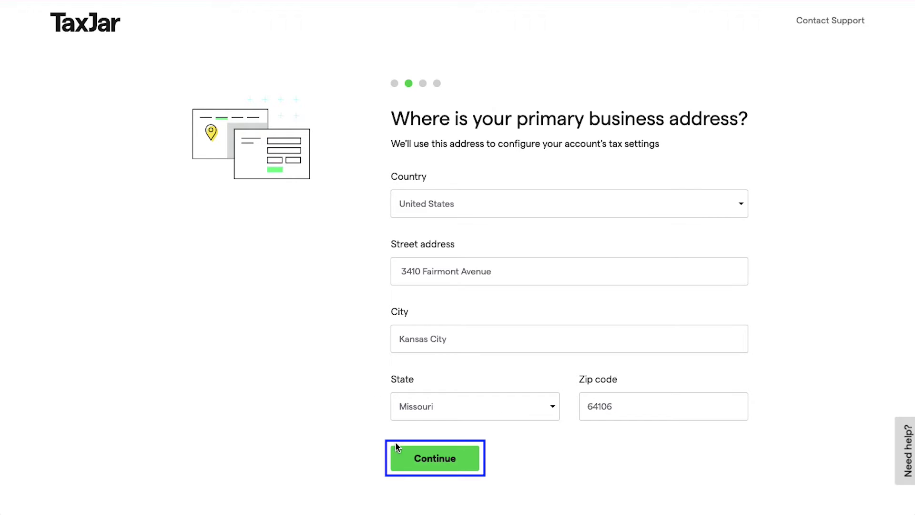
pyautogui.click(403, 459)
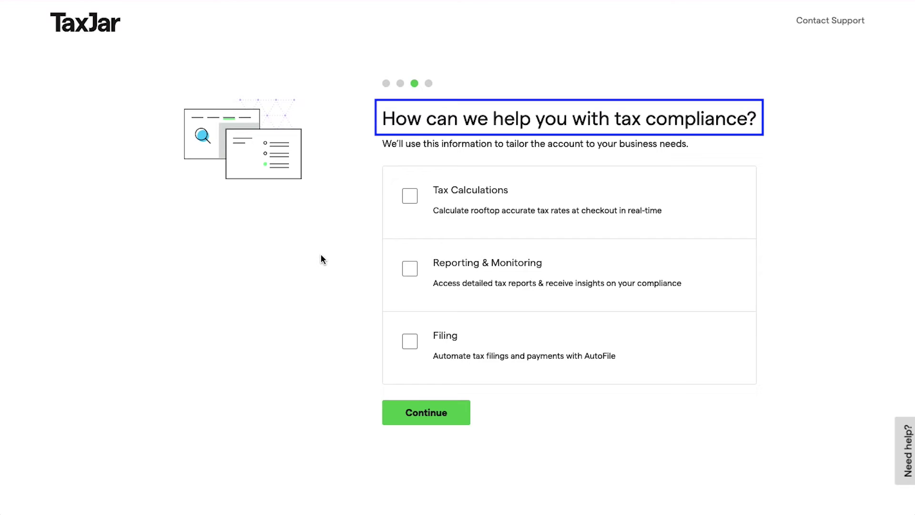
# Select Tax Calculations and Reporting & Monitoring as compliance needs and continue
pyautogui.press('Tab')
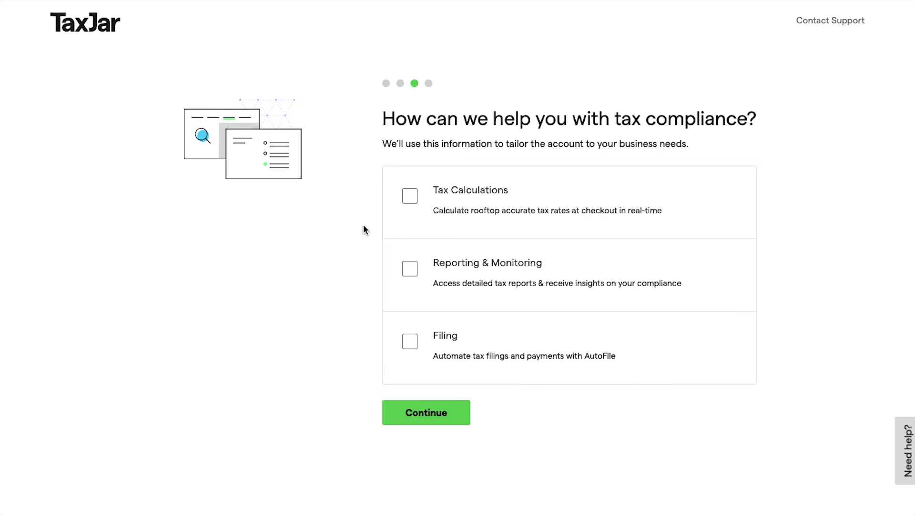
pyautogui.click(409, 196)
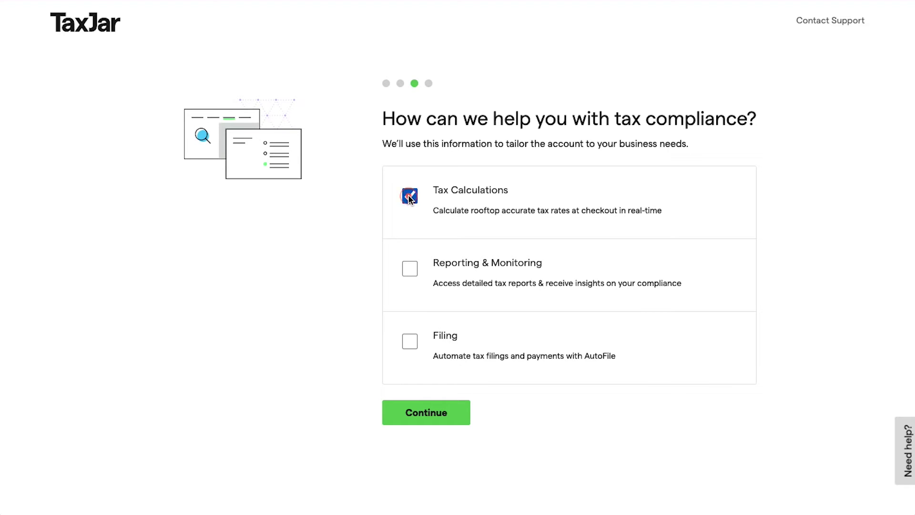
pyautogui.click(410, 267)
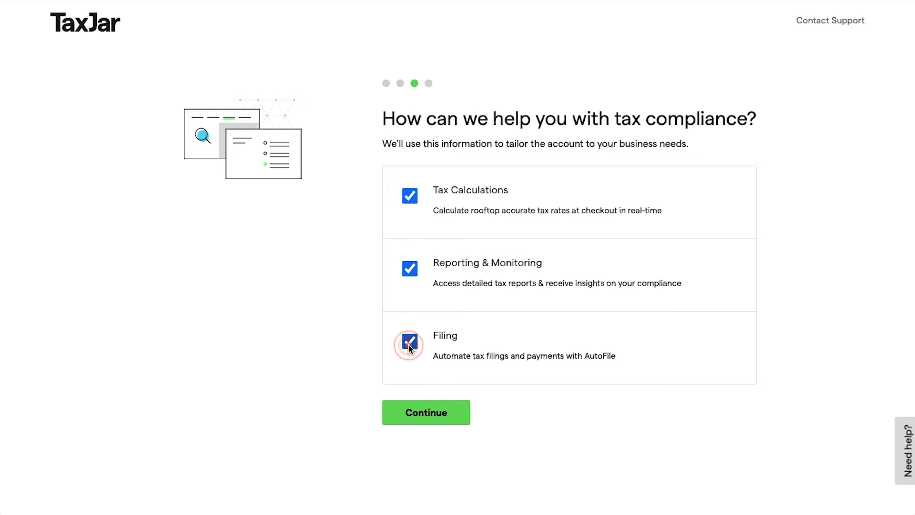
pyautogui.click(460, 413)
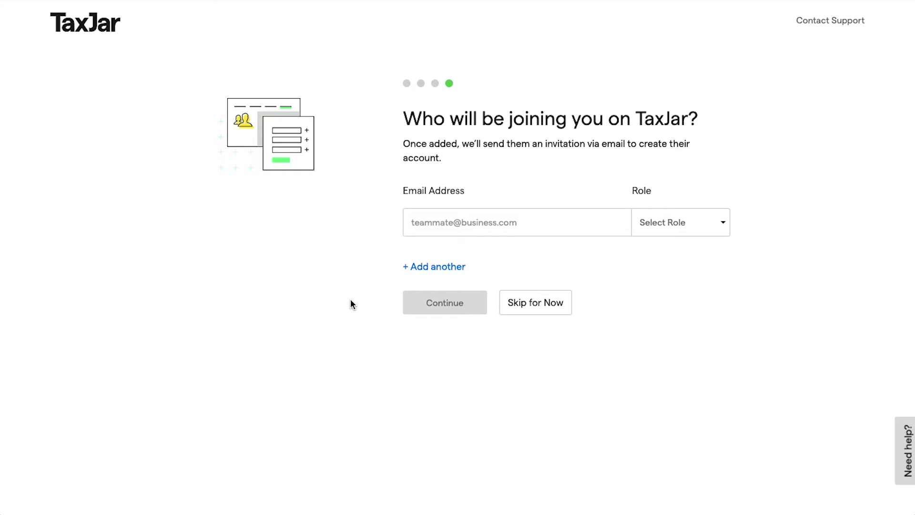
# Paste a teammate's e-mail address, give them the Member role, and send the invite
pyautogui.press('Tab')
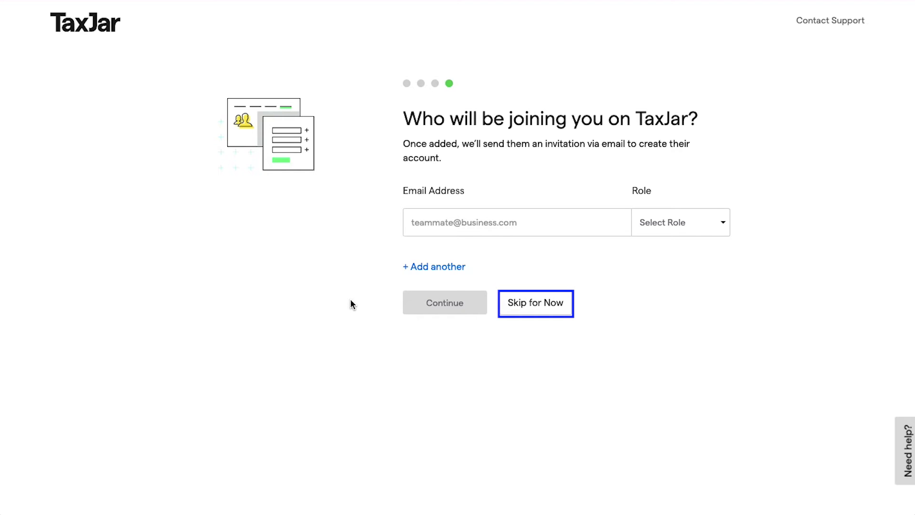
pyautogui.press('Tab')
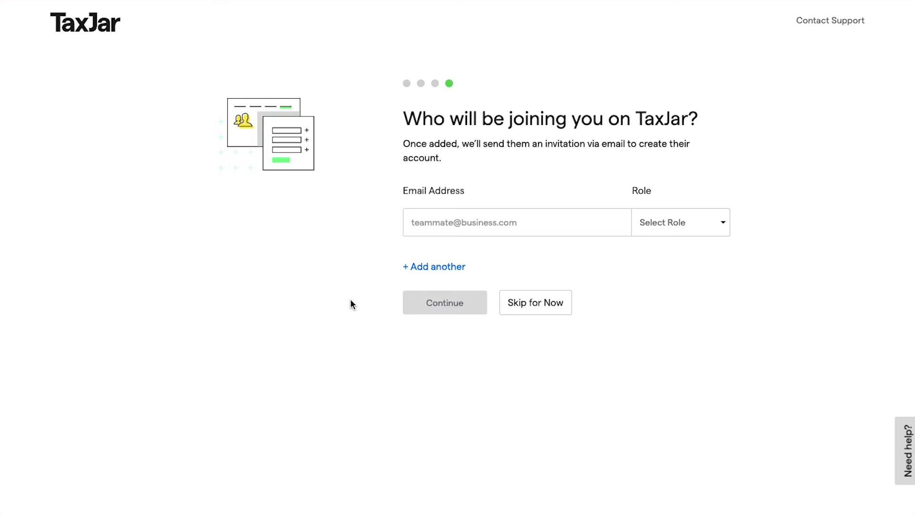
pyautogui.press('Tab')
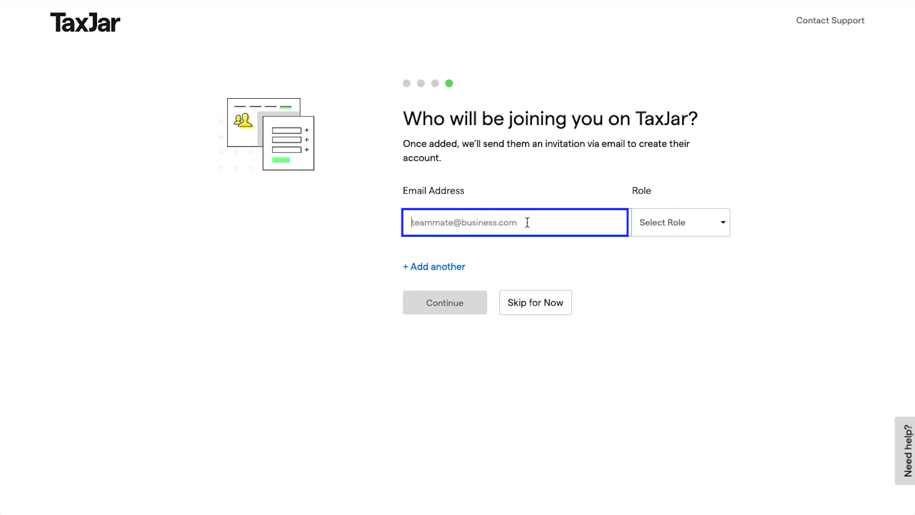
pyautogui.hotkey('ctrl', 'v')
pyautogui.press('Tab')
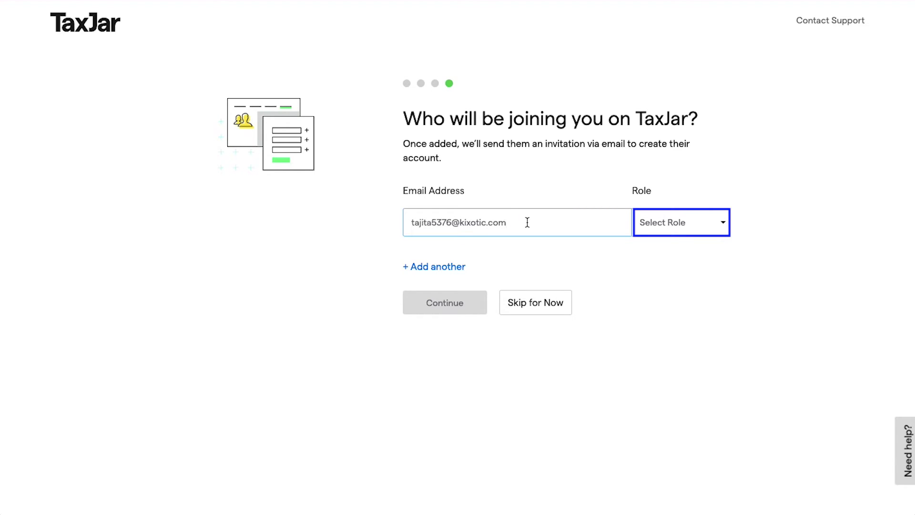
pyautogui.click(695, 224)
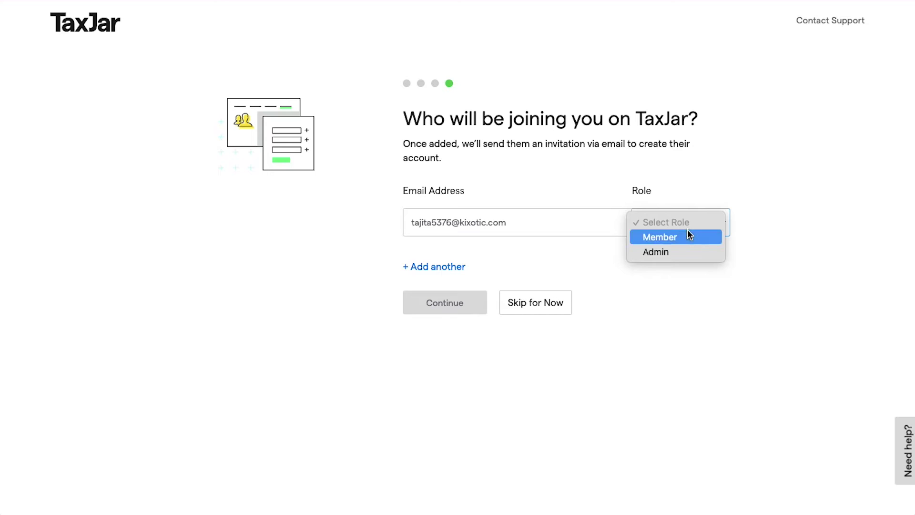
pyautogui.click(688, 236)
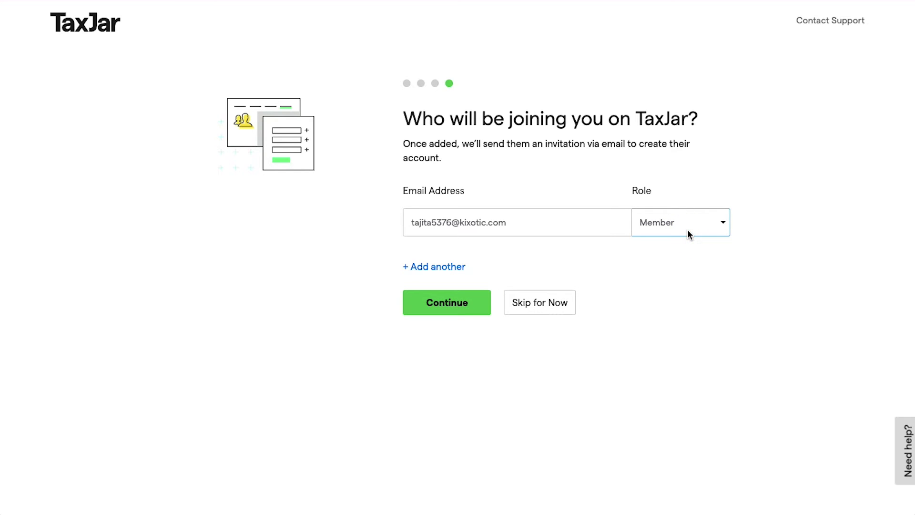
pyautogui.press('Tab')
pyautogui.press('Tab')
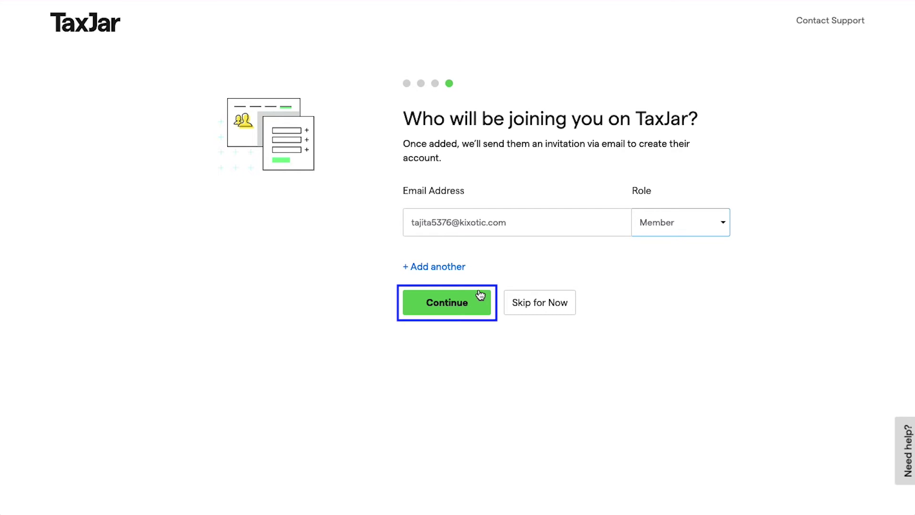
pyautogui.click(480, 296)
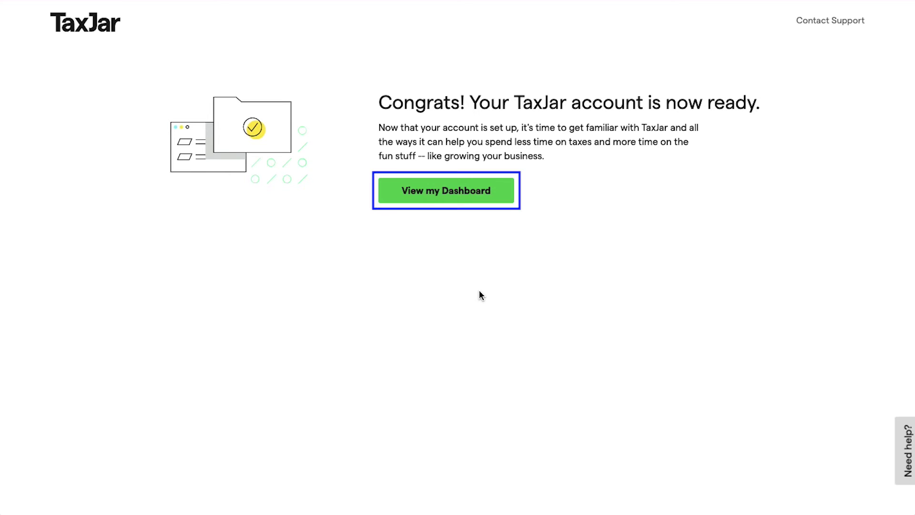
# Go to the new dashboard and step through the Transactions, AutoFile, Exemptions and Filing History links
pyautogui.click(506, 197)
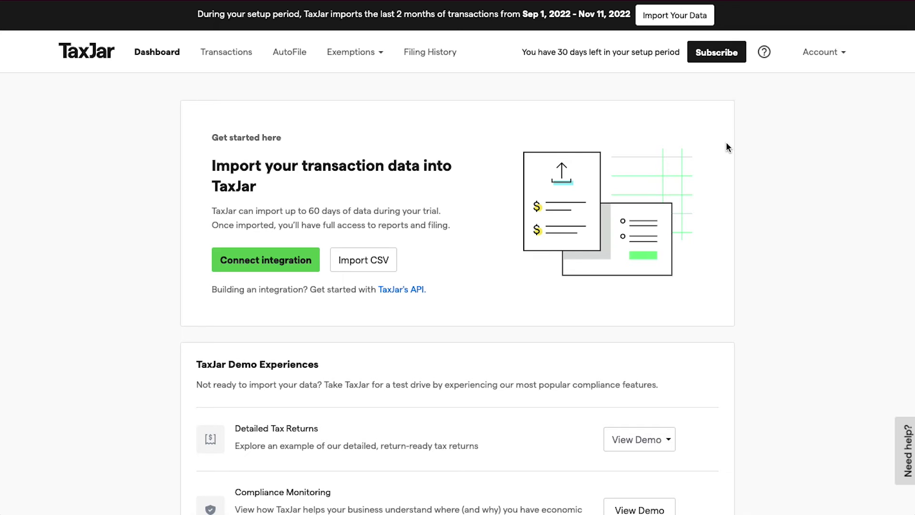
pyautogui.press('Tab')
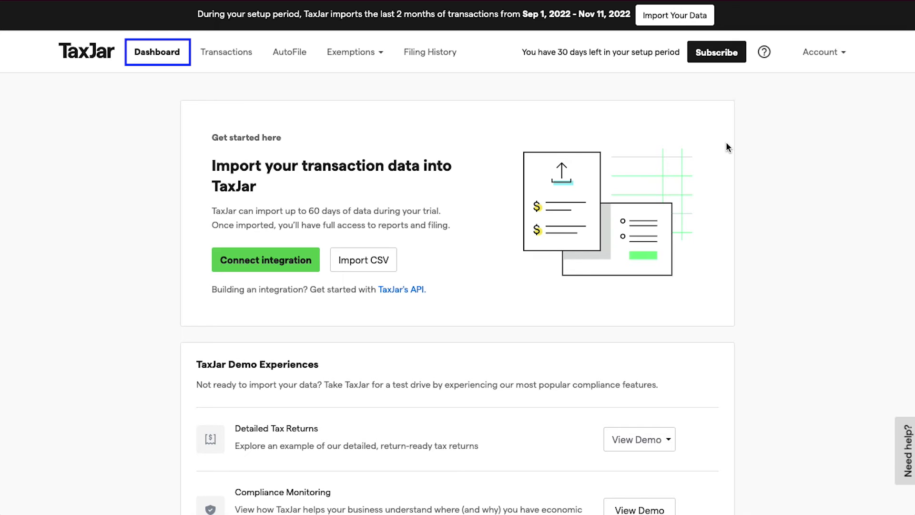
pyautogui.press('Tab')
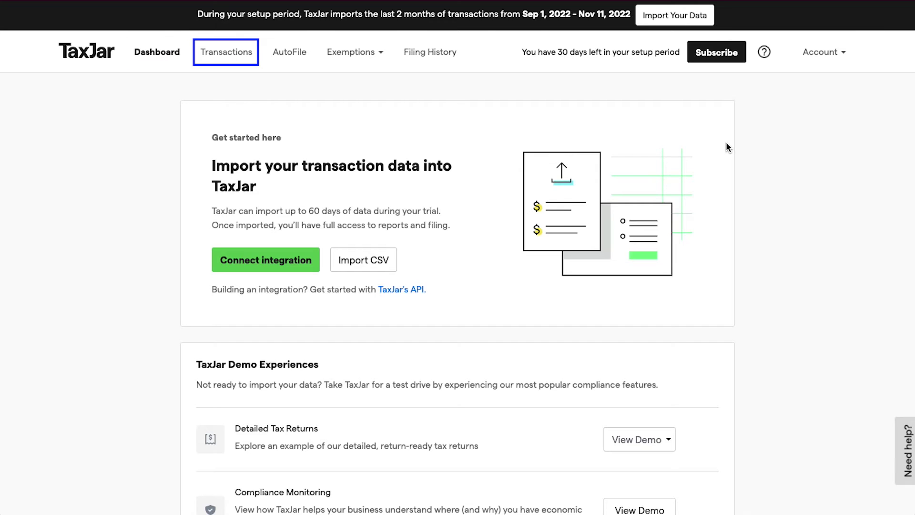
pyautogui.press('Tab')
pyautogui.press('Tab')
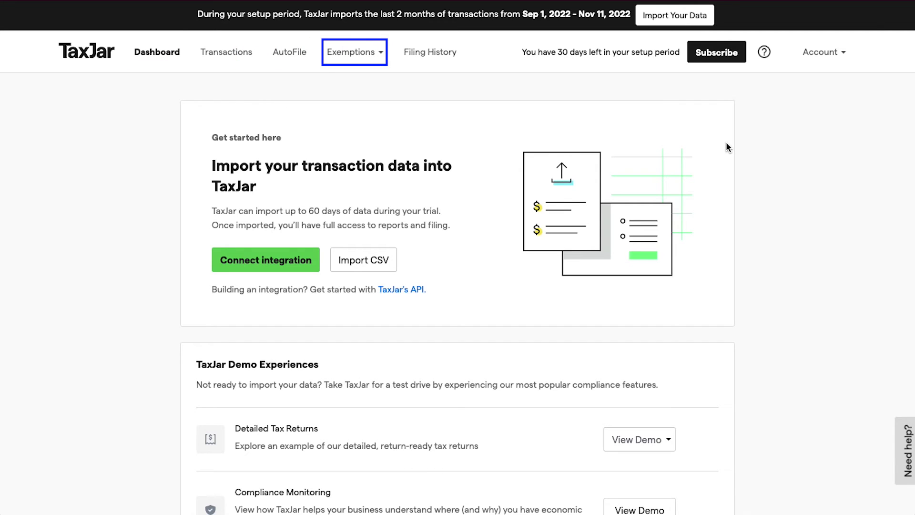
pyautogui.press('Tab')
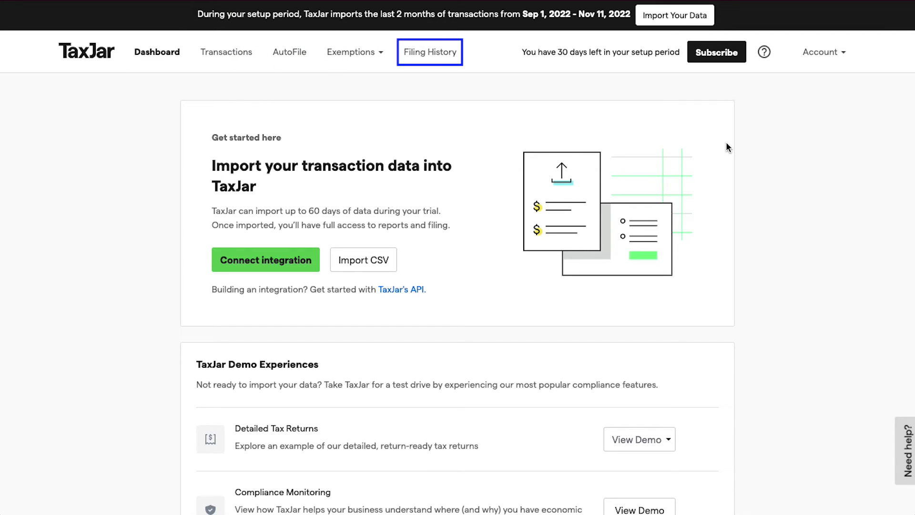
pyautogui.press('Tab')
pyautogui.press('Tab')
pyautogui.press('Tab')
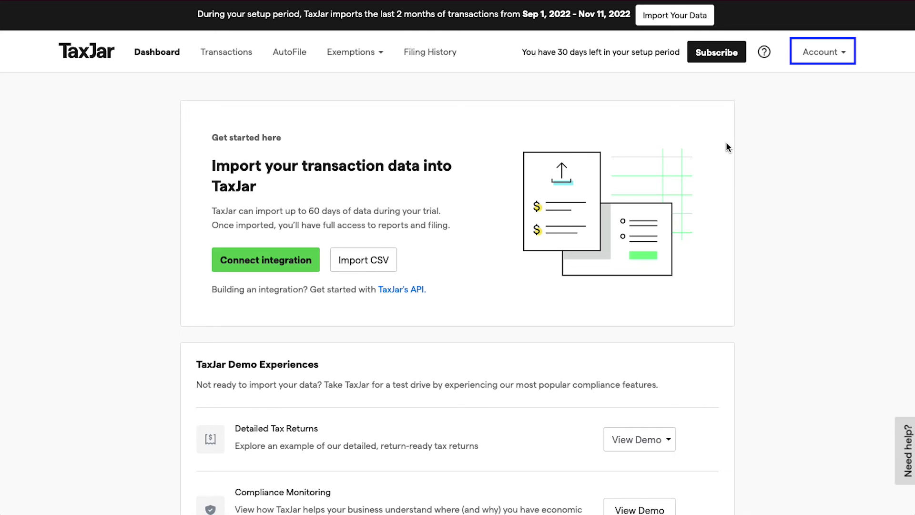
pyautogui.click(844, 55)
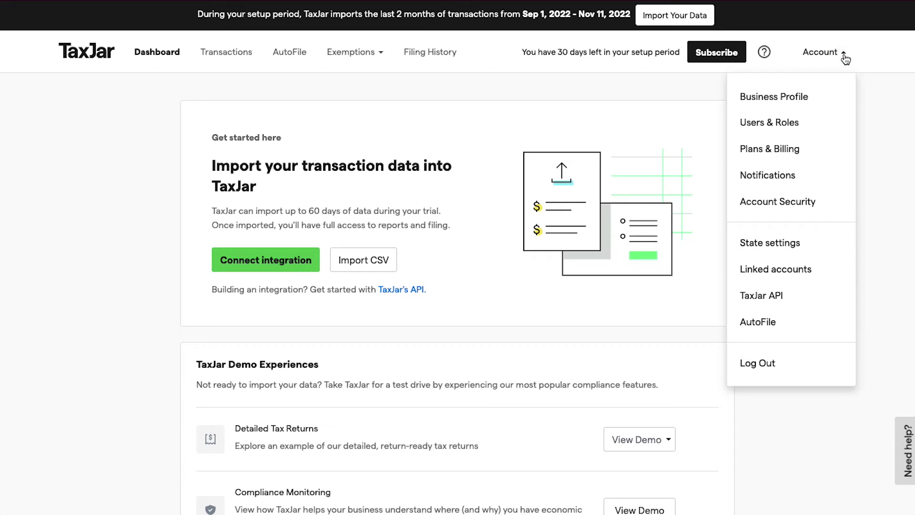
pyautogui.press('Tab')
pyautogui.press('Tab')
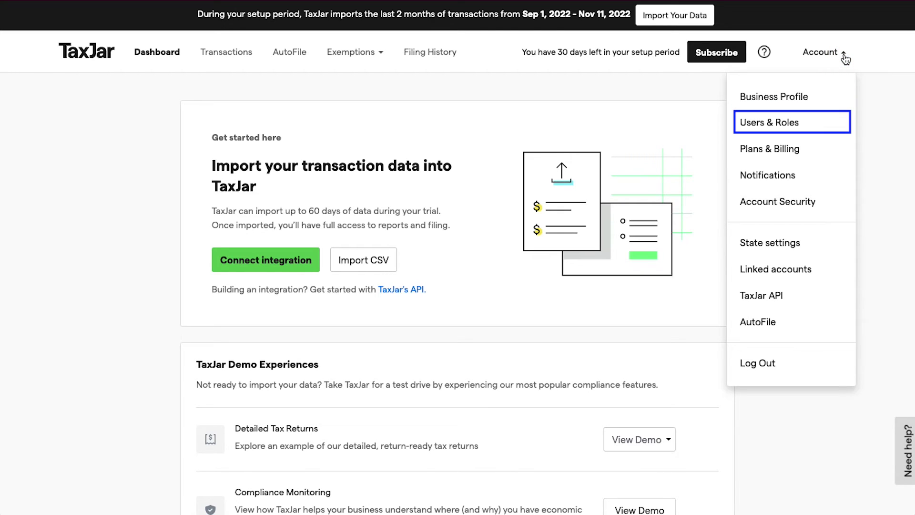
pyautogui.press('Tab')
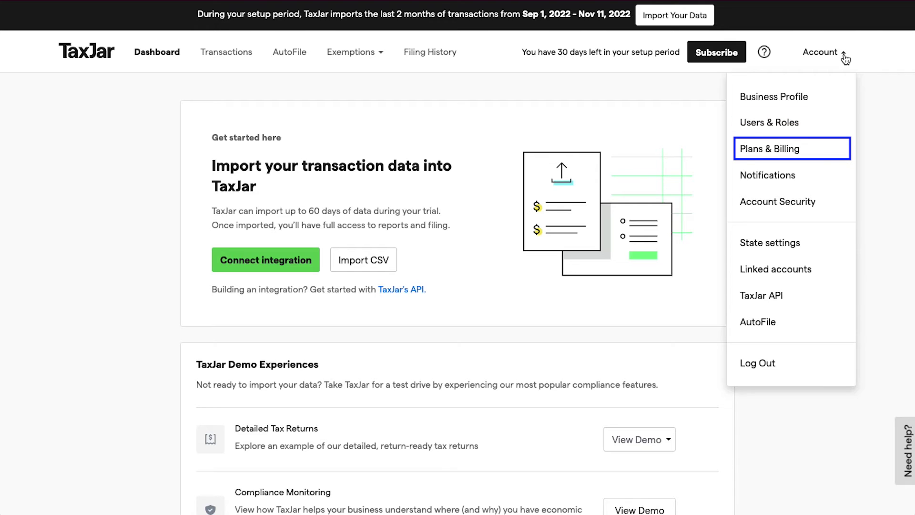
pyautogui.press('Tab')
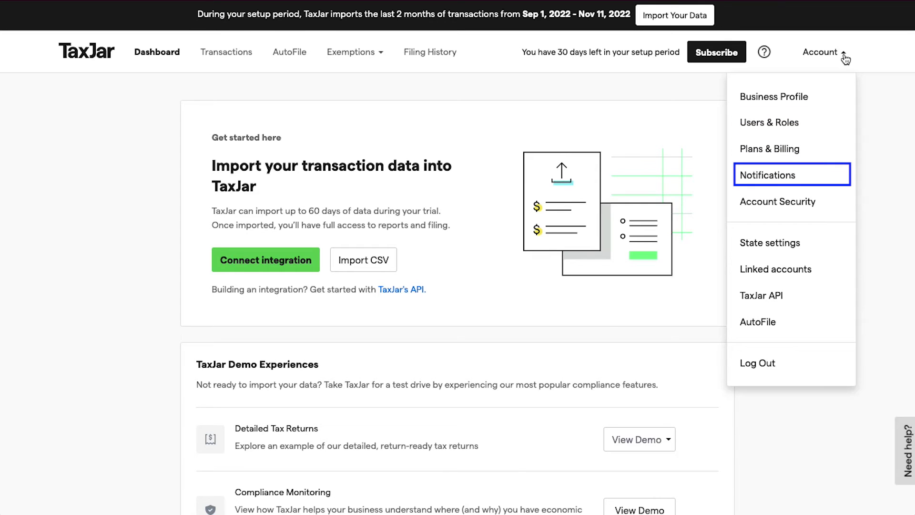
pyautogui.press('Tab')
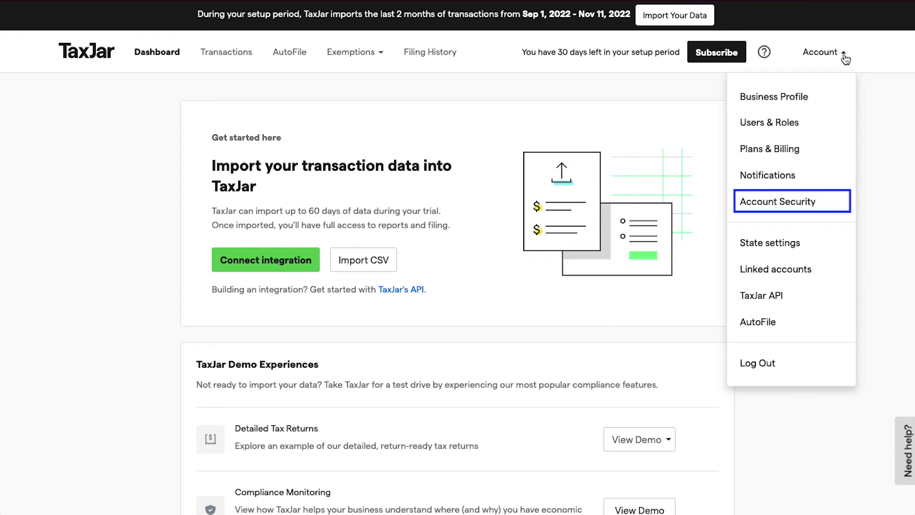
pyautogui.press('Tab')
pyautogui.press('Tab')
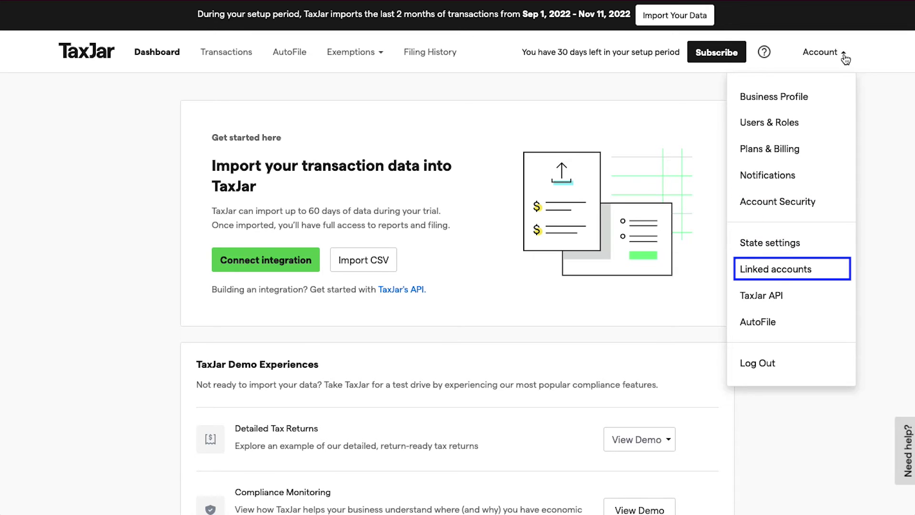
pyautogui.press('Tab')
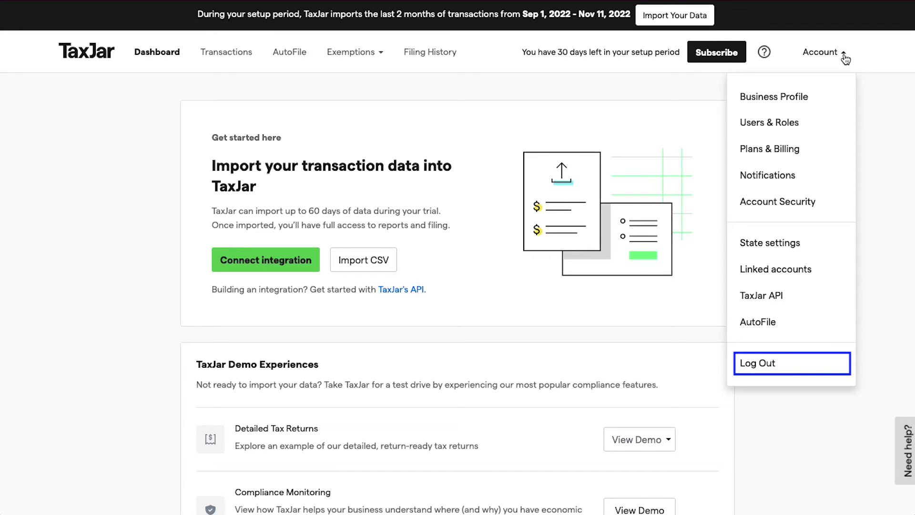
pyautogui.click(825, 98)
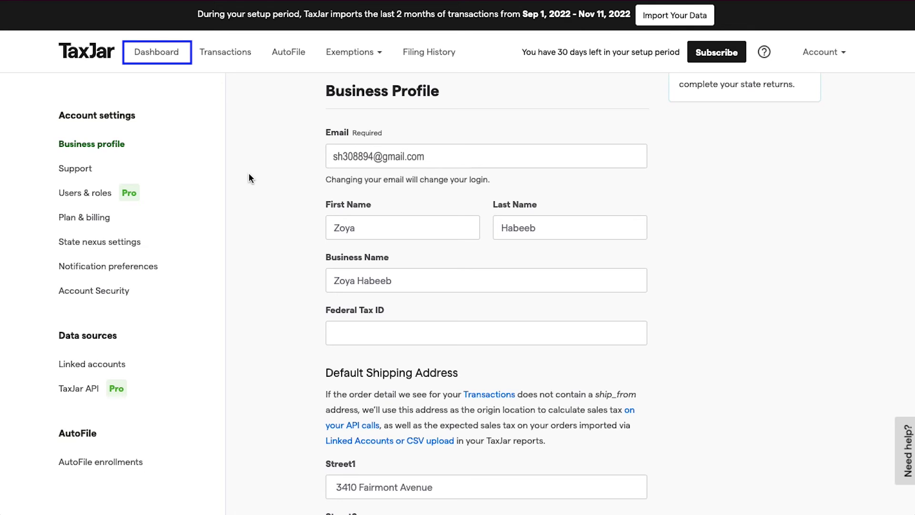
# Return from the Business Profile page to the dashboard
pyautogui.click(160, 46)
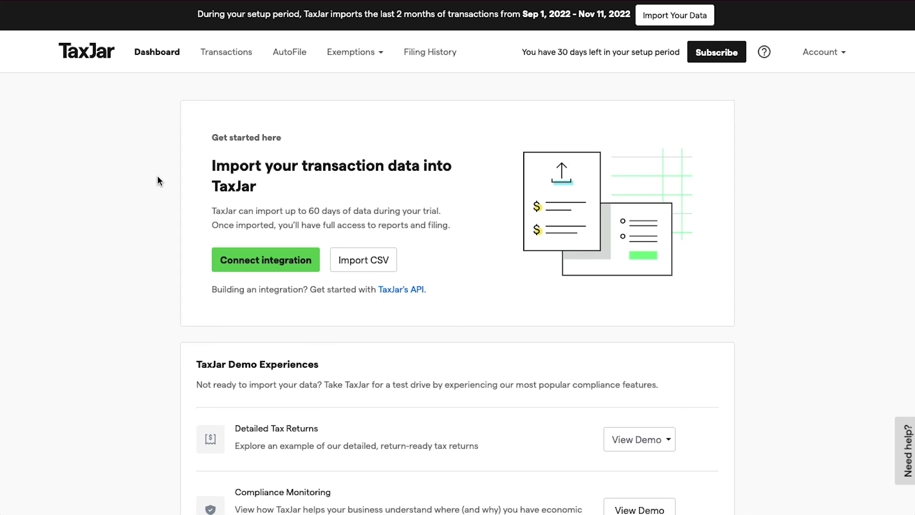
# Show the linked accounts list and step through providers from Shopify, Magento and Square to Commerce Cloud
pyautogui.click(217, 256)
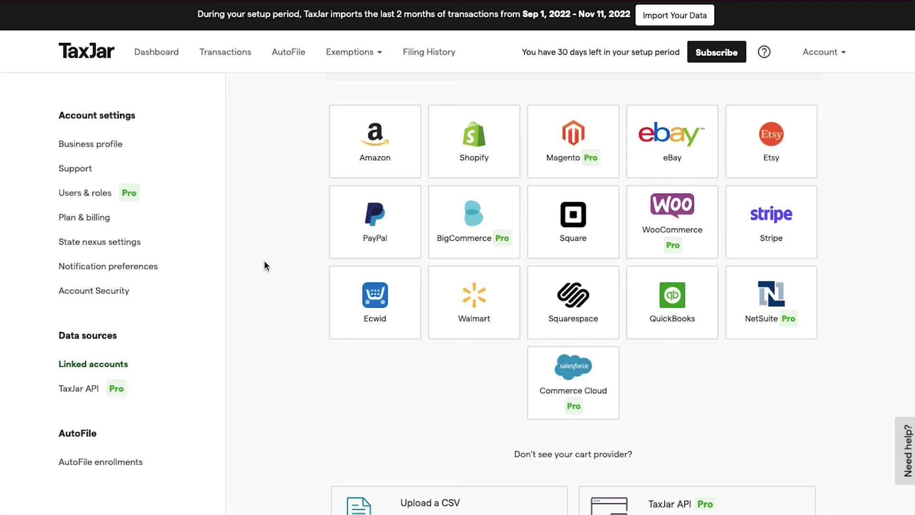
pyautogui.press('Tab')
pyautogui.press('Tab')
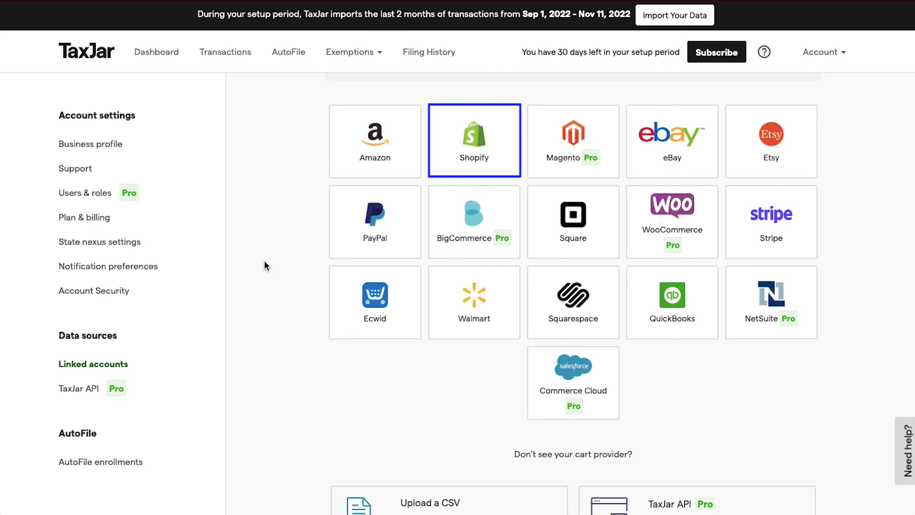
pyautogui.press('Tab')
pyautogui.press('Tab')
pyautogui.press('Tab')
pyautogui.press('Tab')
pyautogui.press('Tab')
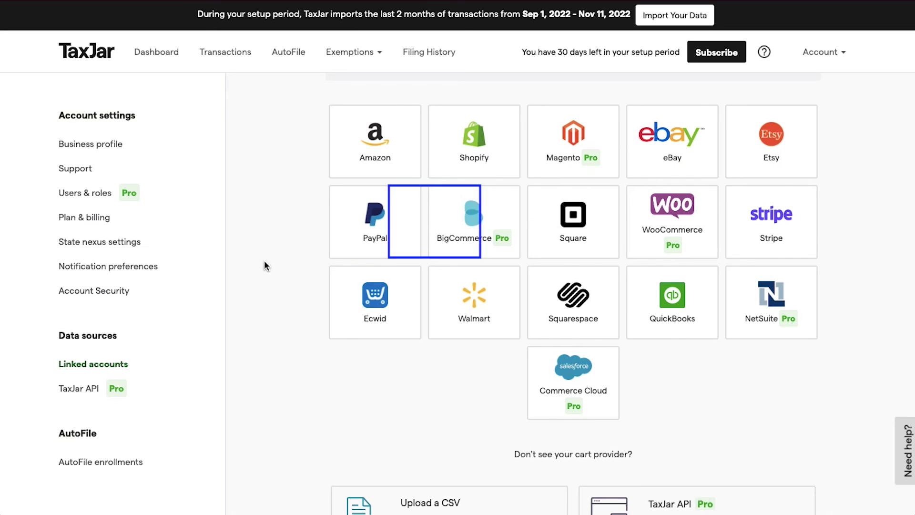
pyautogui.press('Tab')
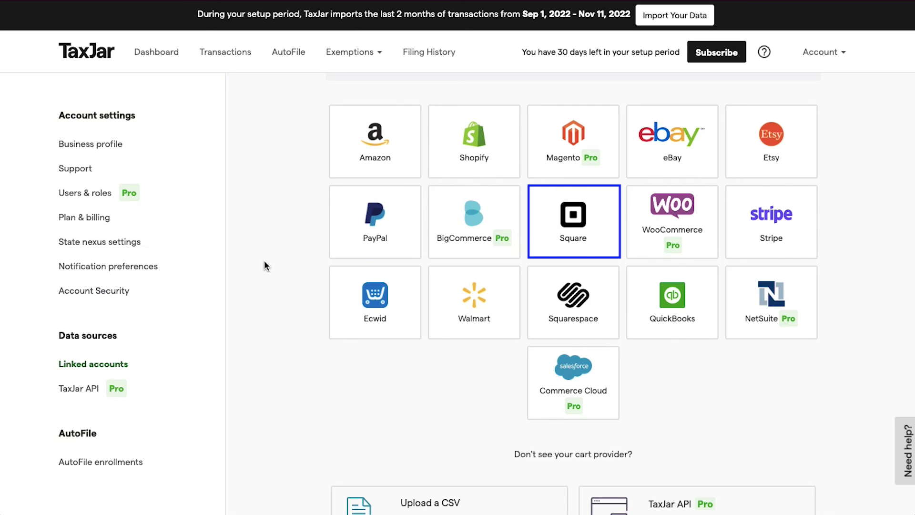
pyautogui.press('Tab')
pyautogui.press('Tab')
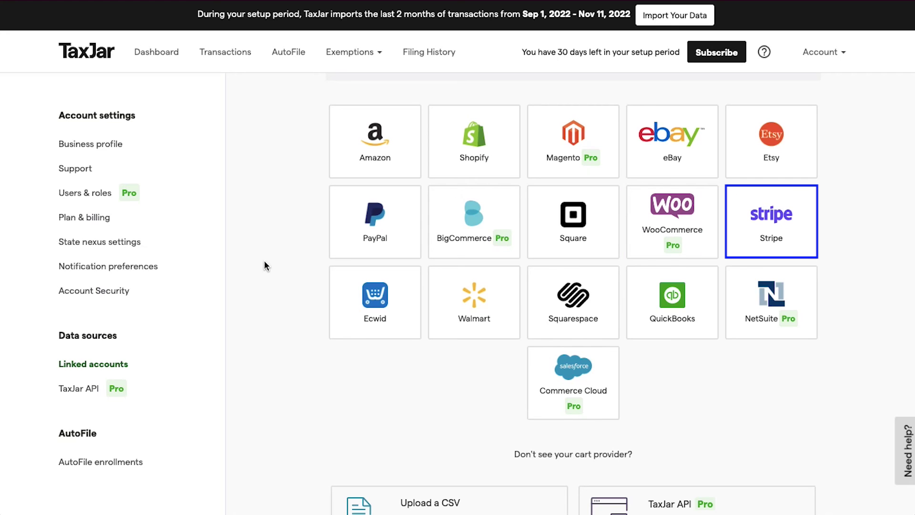
pyautogui.press('Tab')
pyautogui.press('Tab')
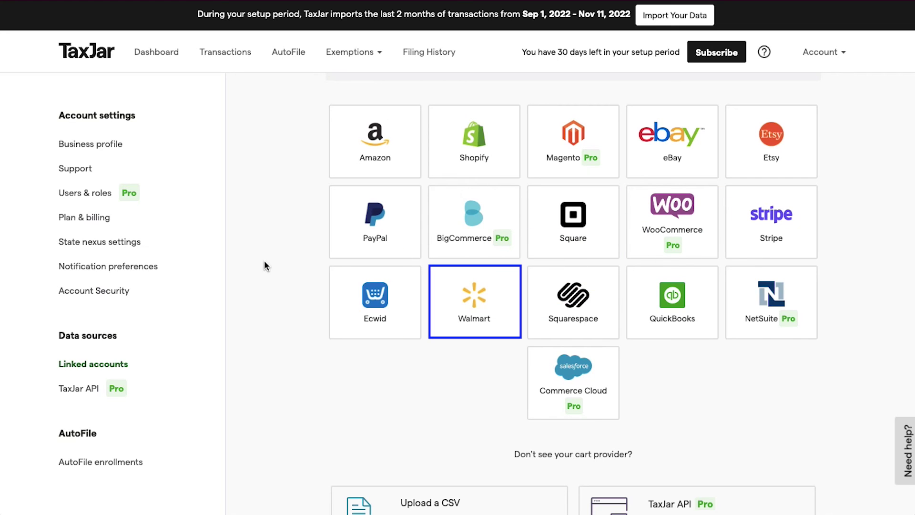
pyautogui.press('Tab')
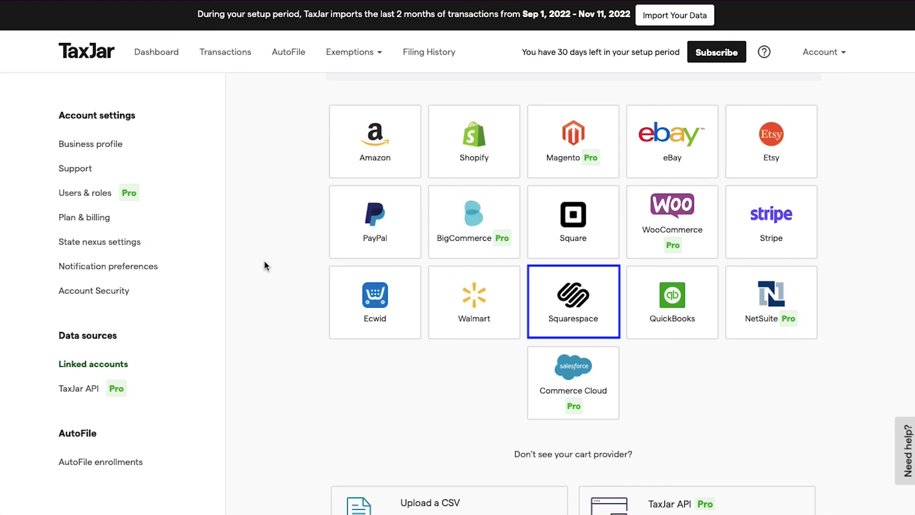
pyautogui.press('Tab')
pyautogui.press('Tab')
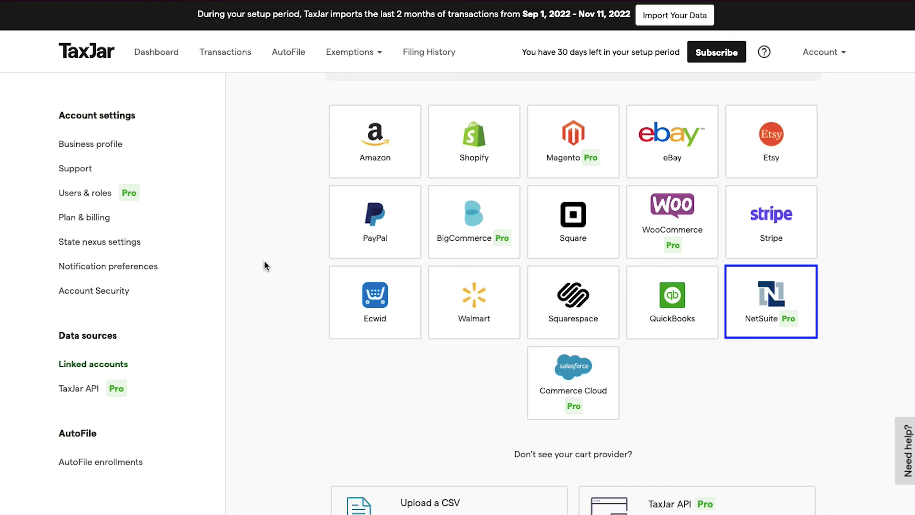
pyautogui.press('Tab')
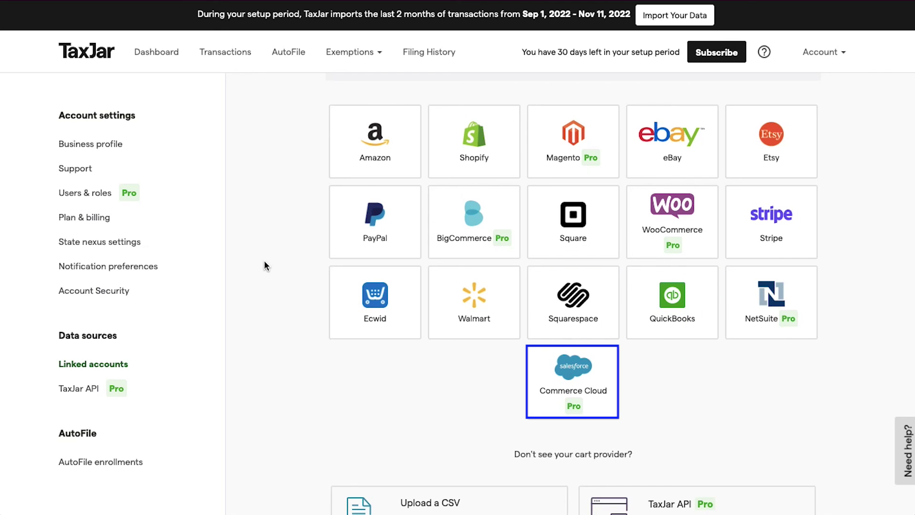
pyautogui.press('Tab')
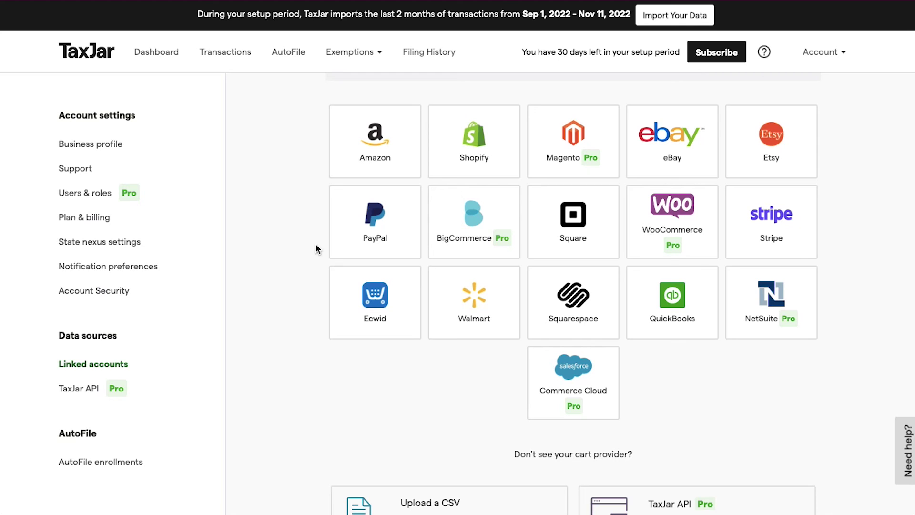
# Choose Shopify, enter the store's subdomain in Shopify Subdomain, and save to continue
pyautogui.click(455, 158)
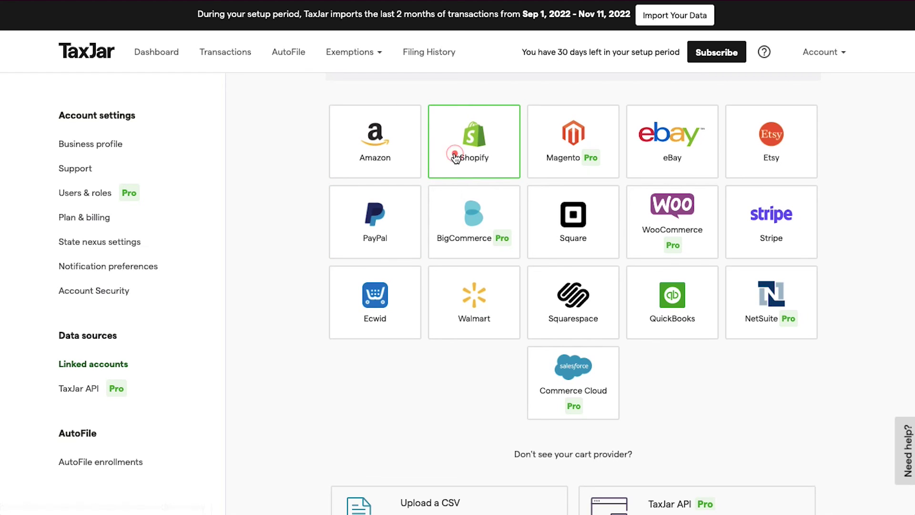
pyautogui.click(253, 213)
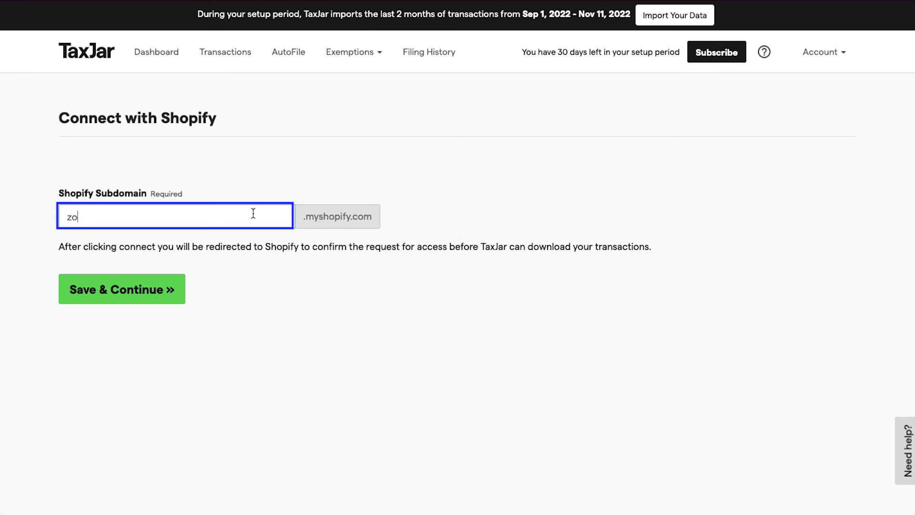
pyautogui.click(267, 256)
pyautogui.press('Tab')
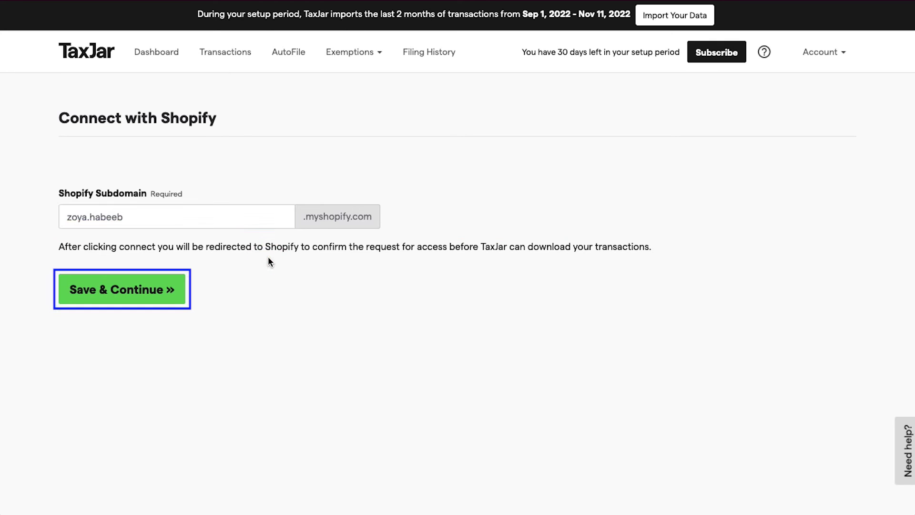
pyautogui.click(181, 280)
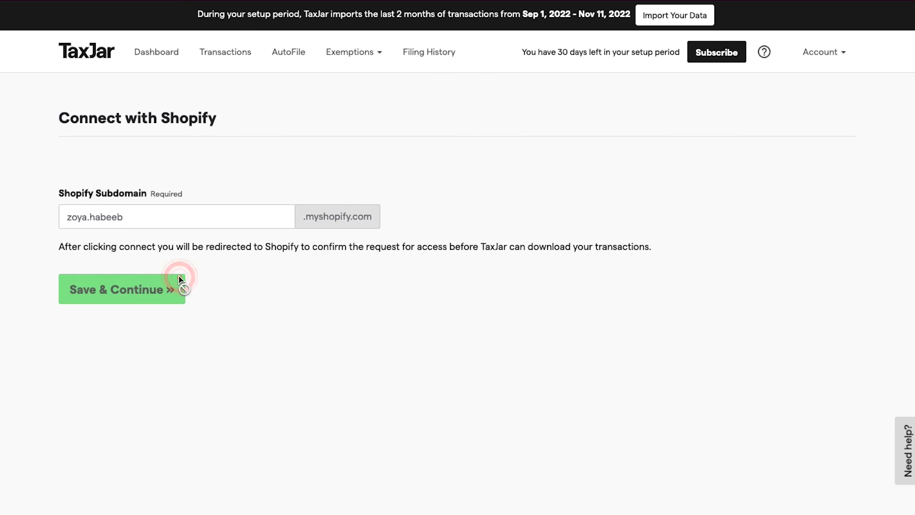